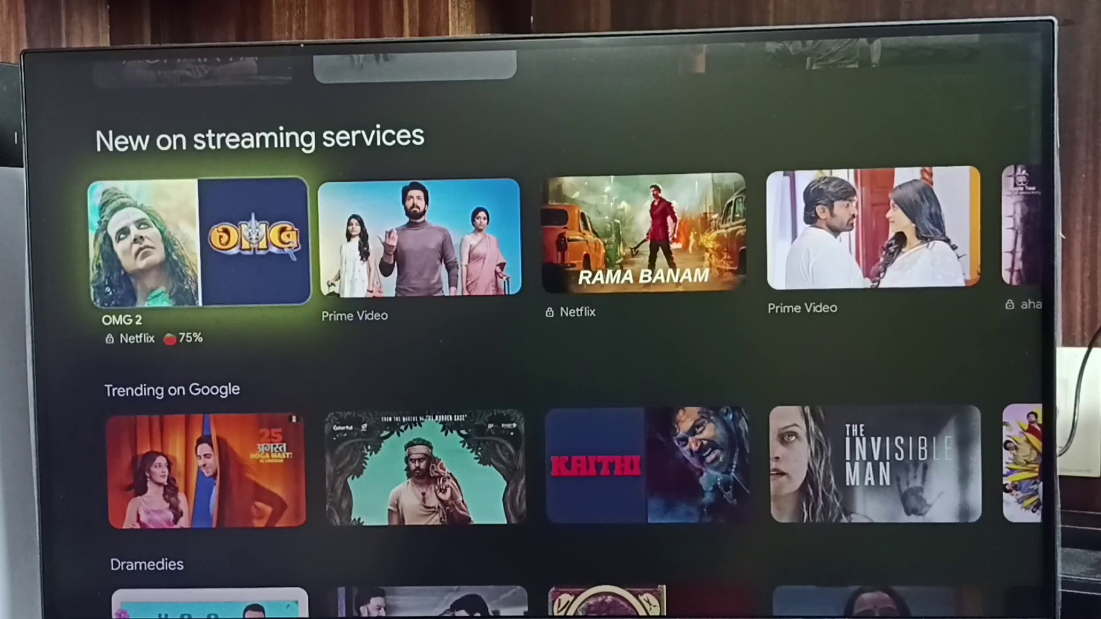
Move up from the OMG 2 row to the top tabs and across to Apps
key("Up")
key("Up")
key("Up")
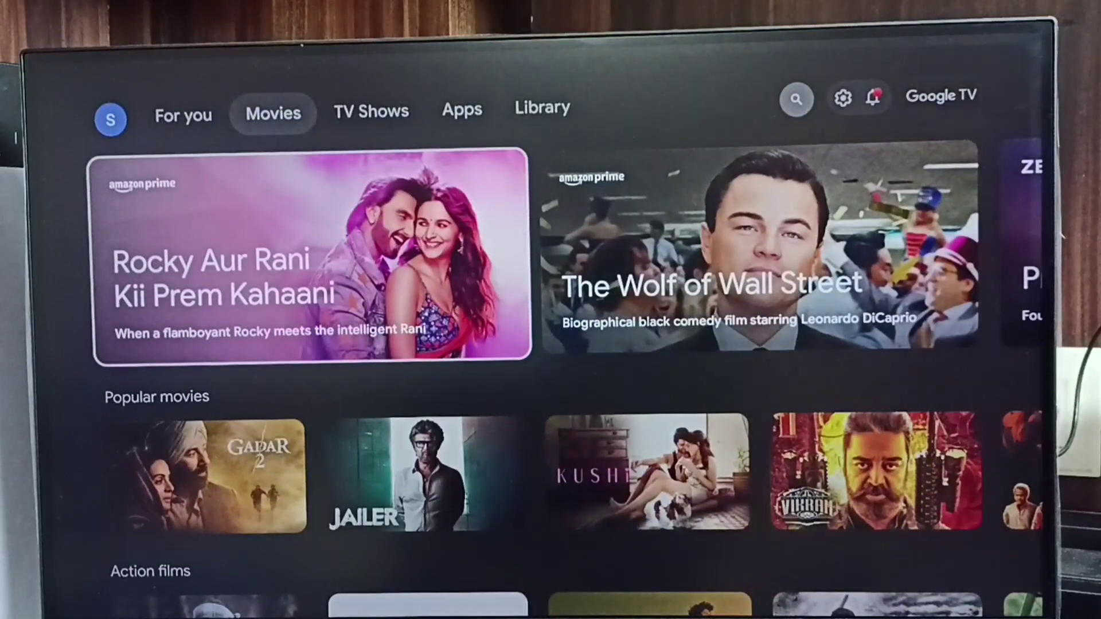
key("Up")
key("Right")
key("Right")
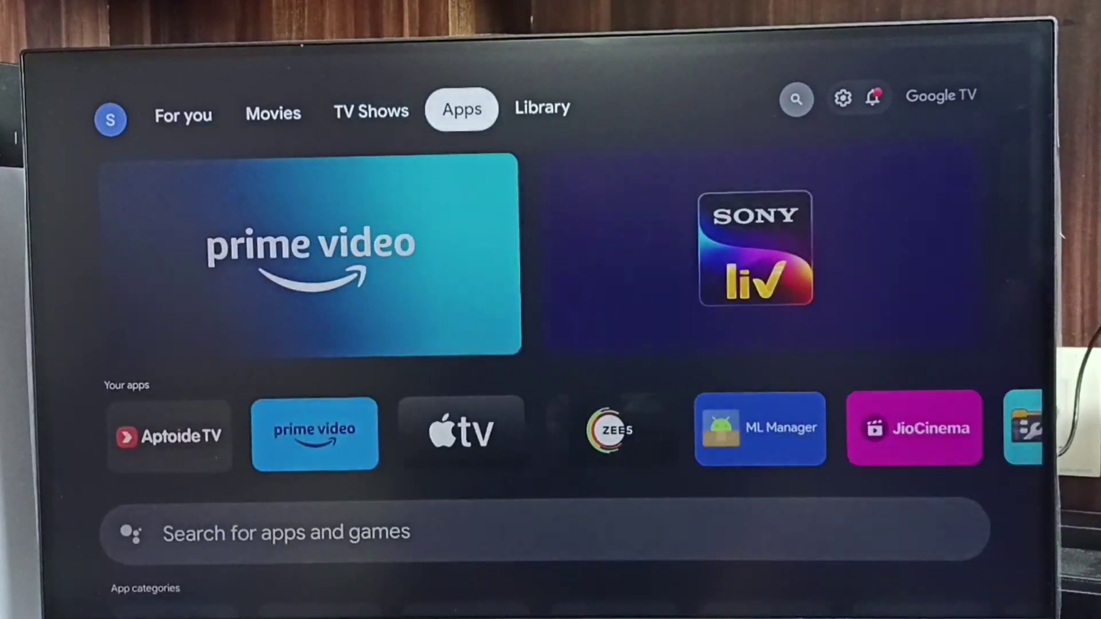
key("Right")
key("Right")
key("Right")
Go from quick settings into Settings, then System, and highlight About
key("Return")
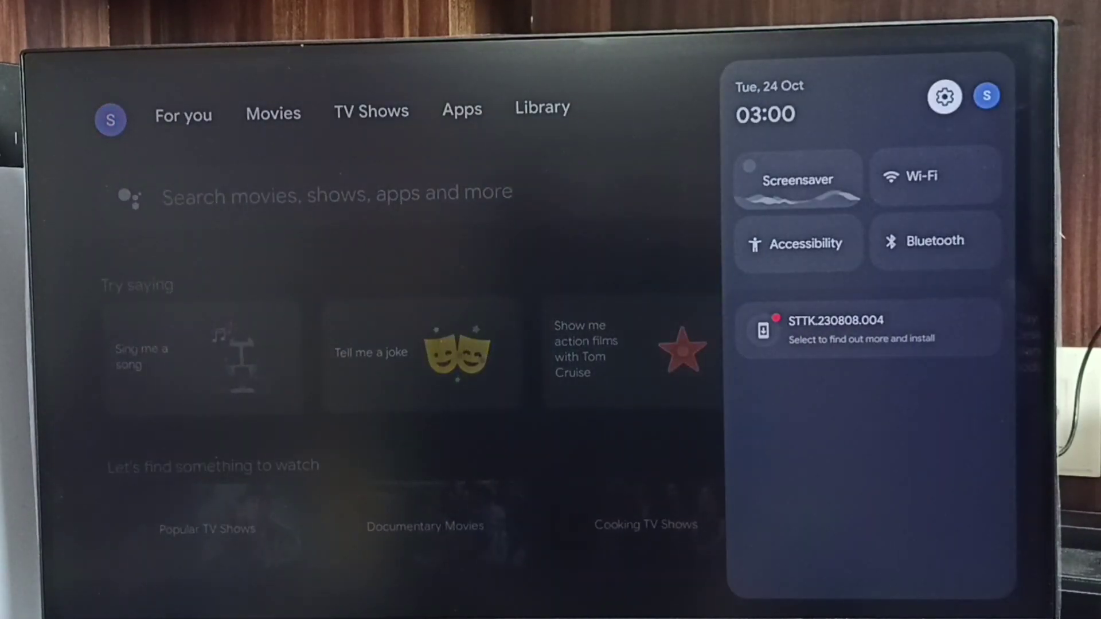
key("Return")
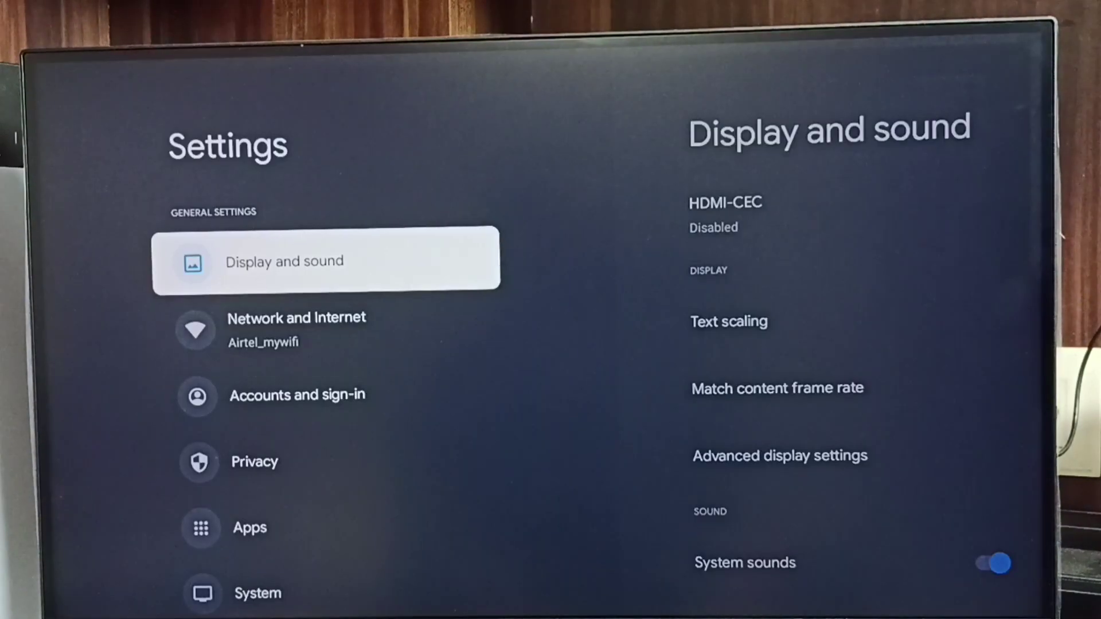
key("Down")
key("Down")
key("Down")
key("Down")
key("Down")
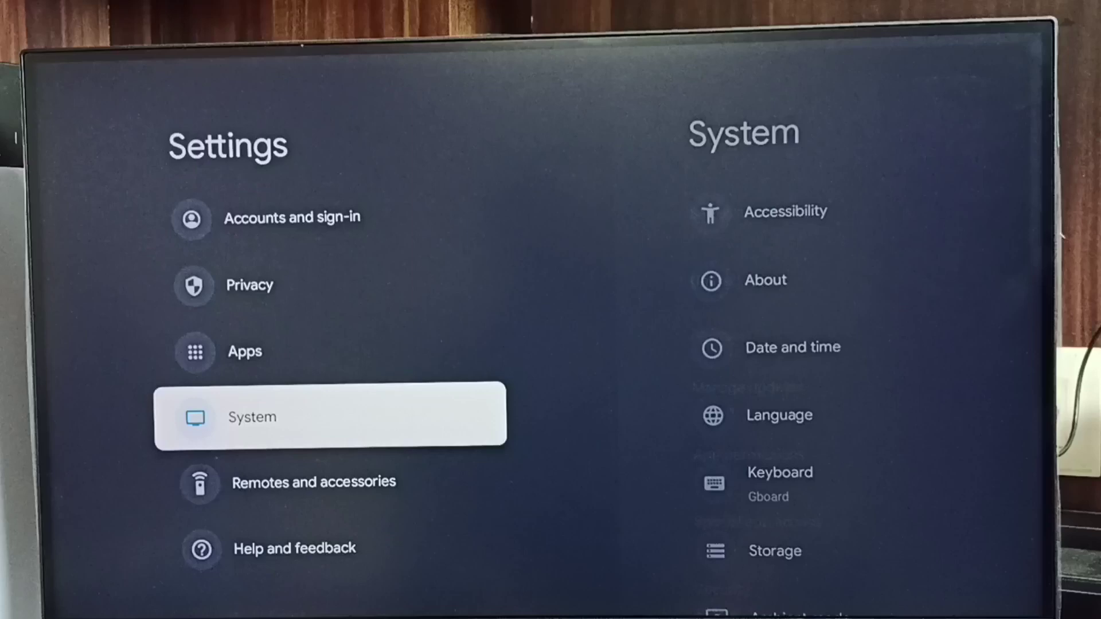
key("Return")
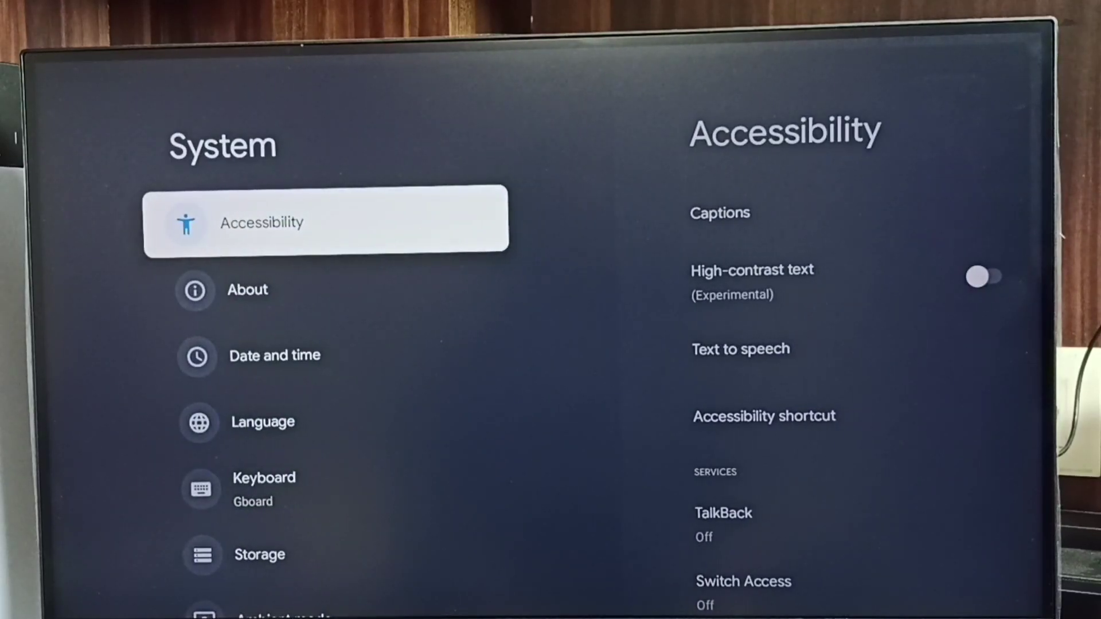
key("Down")
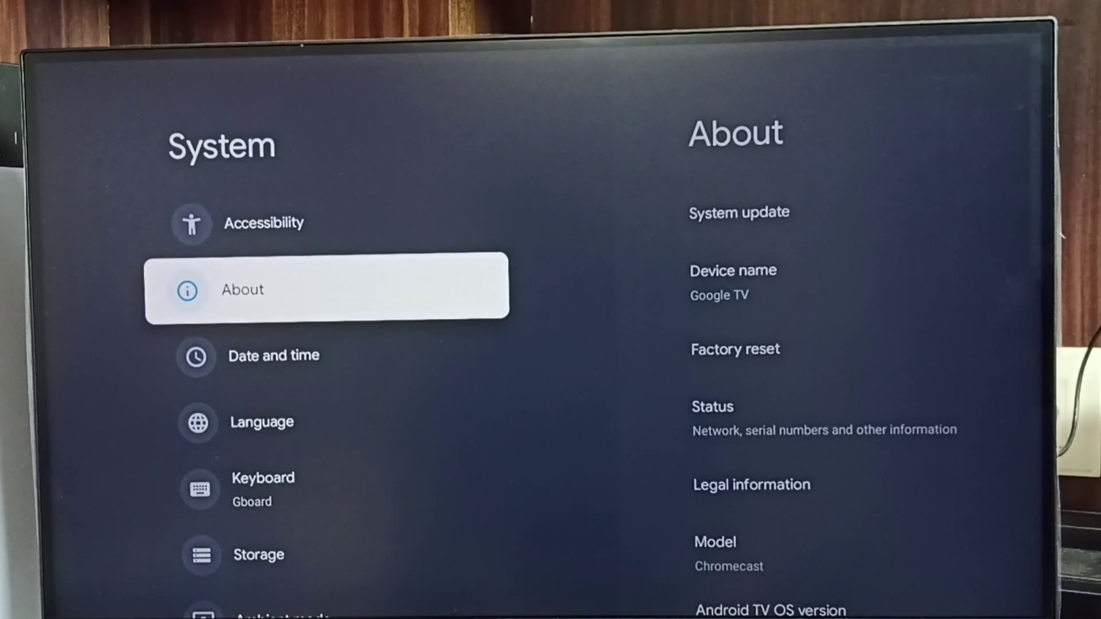
Open About and run System update to check for the 731 MB update
key("Return")
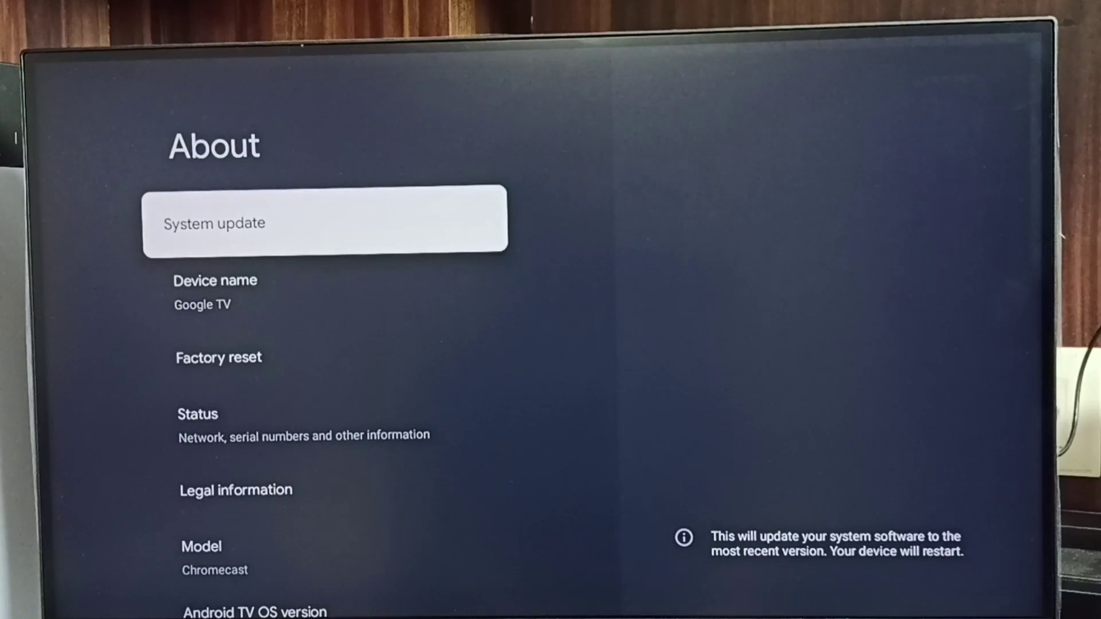
key("Return")
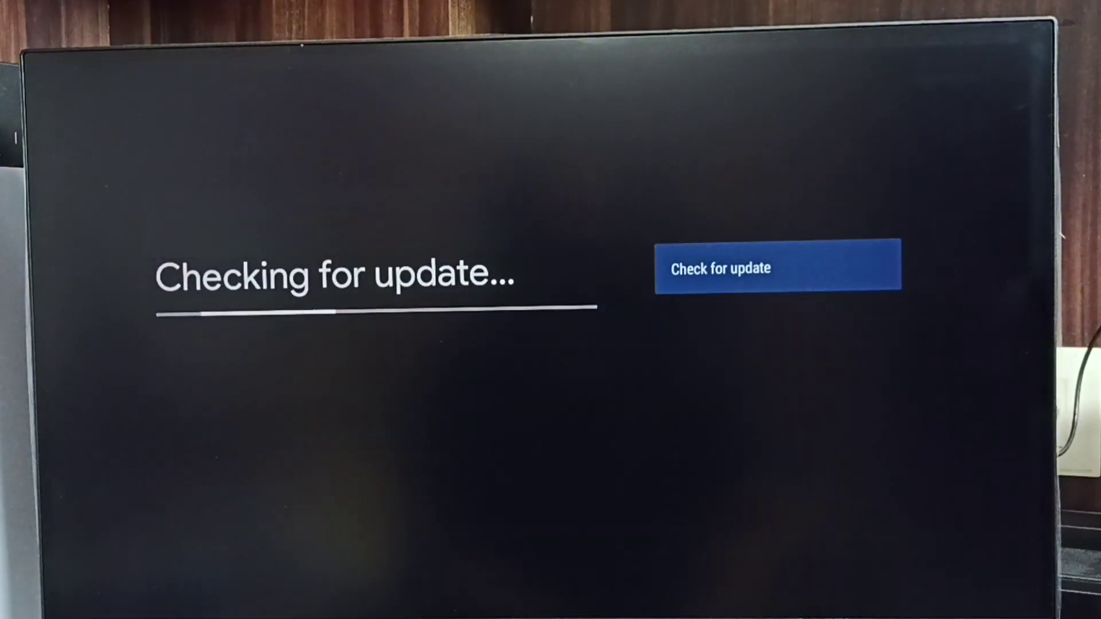